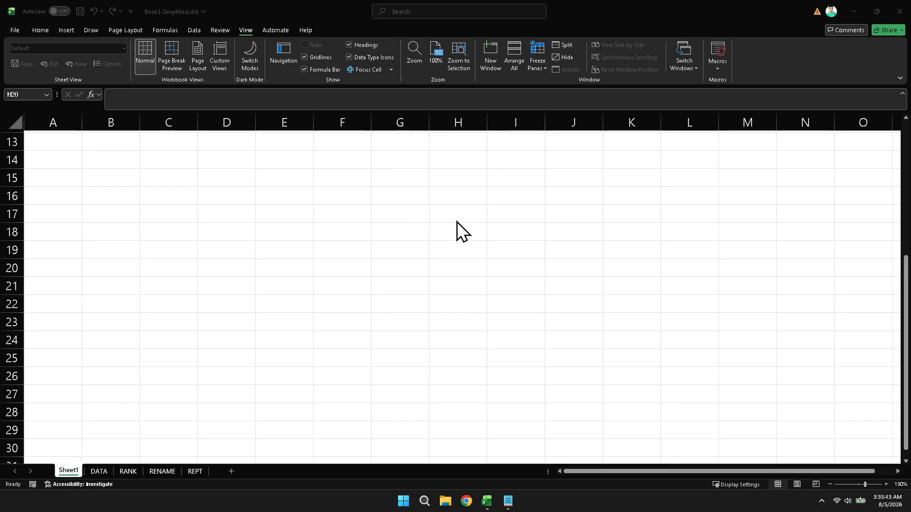
- Open the REPT sheet and widen the REPT FUNCTION column (column G) to roughly four times its width
{"action": "left_click", "coordinate": [457, 221]}
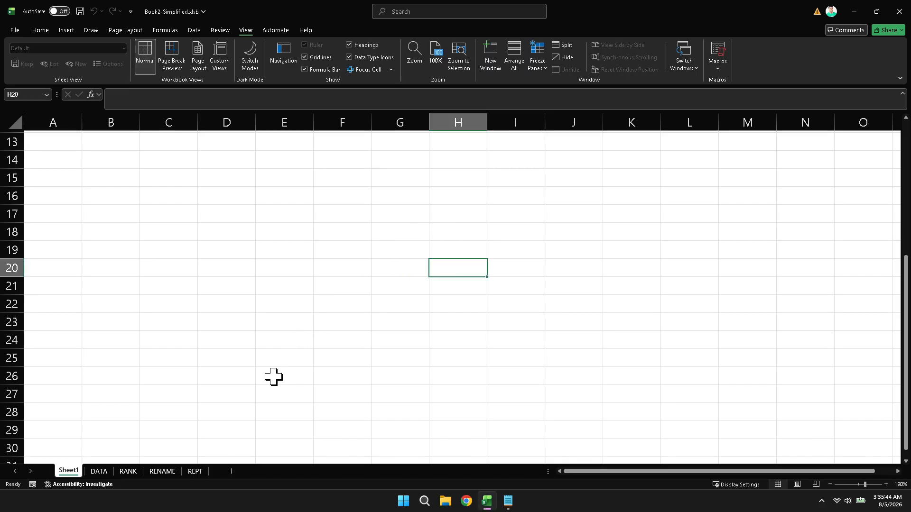
{"action": "left_click", "coordinate": [193, 471]}
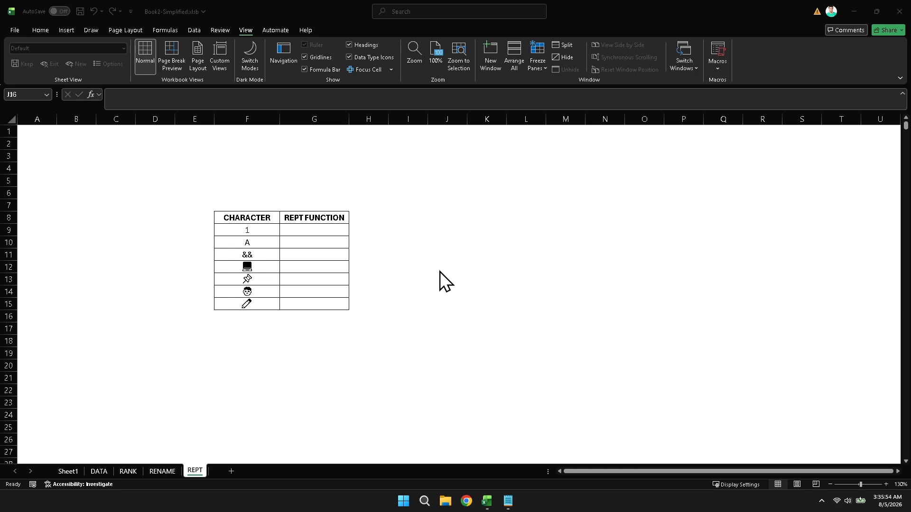
{"action": "left_click", "coordinate": [294, 221]}
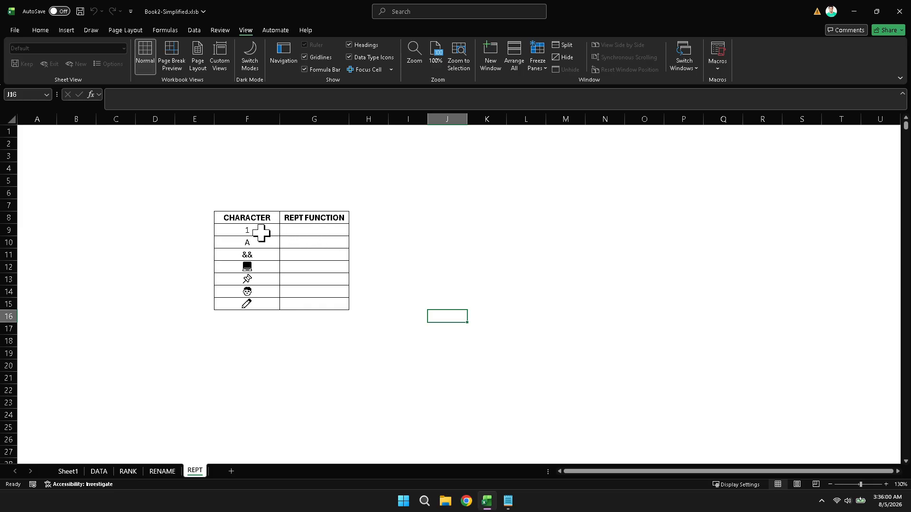
{"action": "left_click_drag", "start_coordinate": [260, 232], "coordinate": [260, 299]}
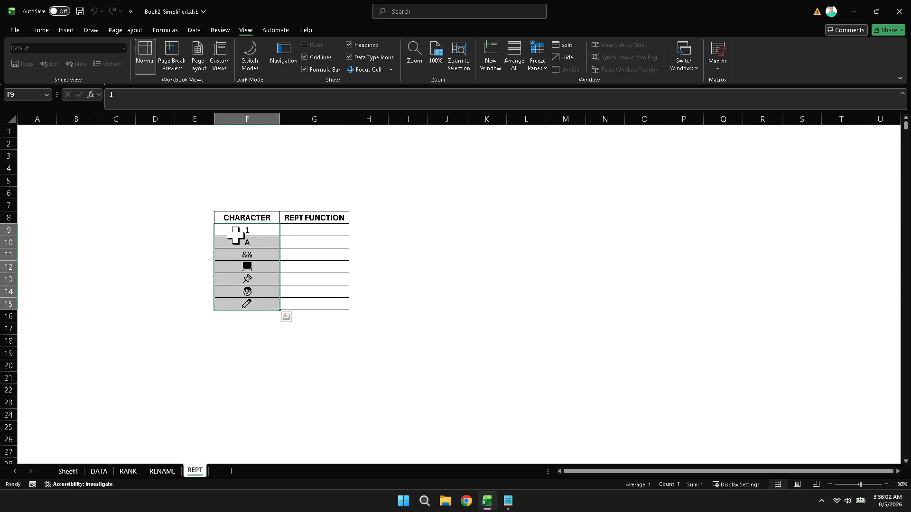
{"action": "left_click_drag", "start_coordinate": [350, 119], "coordinate": [585, 119]}
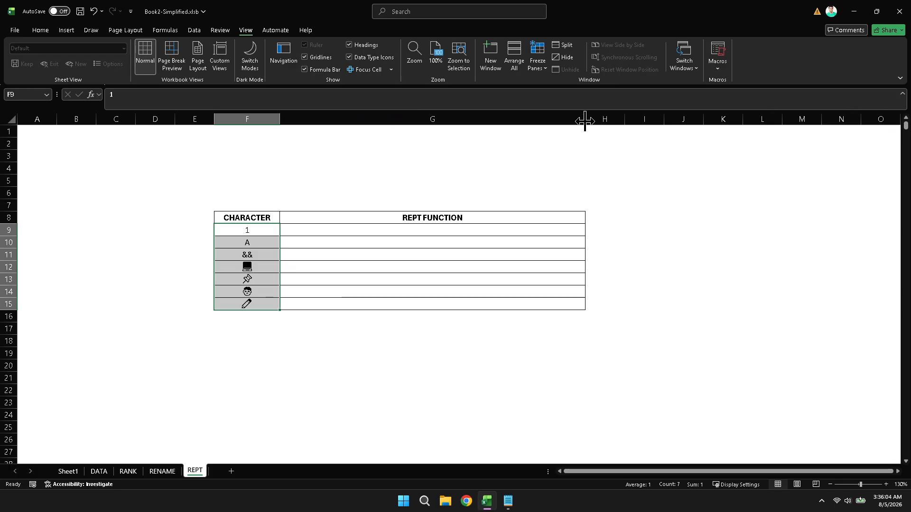
{"action": "left_click", "coordinate": [265, 231]}
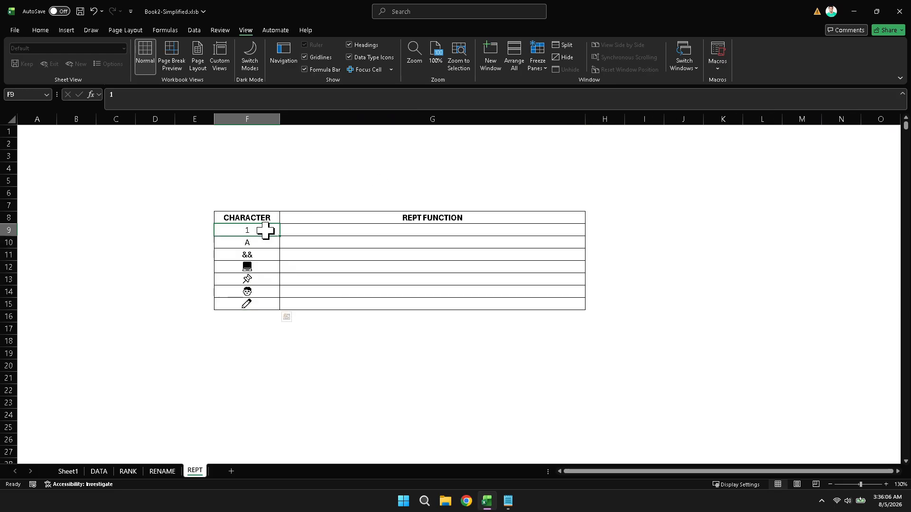
{"action": "left_click", "coordinate": [254, 307]}
{"action": "left_click_drag", "start_coordinate": [254, 306], "coordinate": [264, 232]}
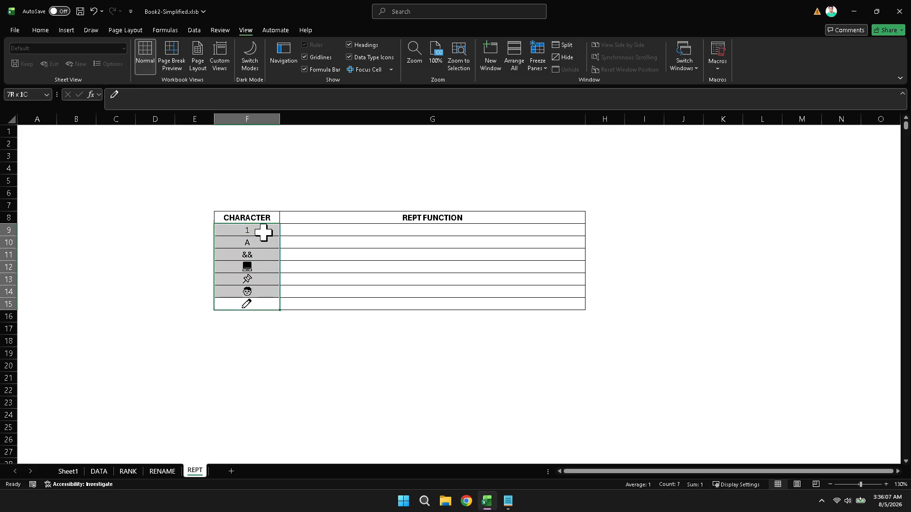
- Enter =REPT(F9,8) in cell G9 and fill the formula down through G13
{"action": "left_click", "coordinate": [444, 232]}
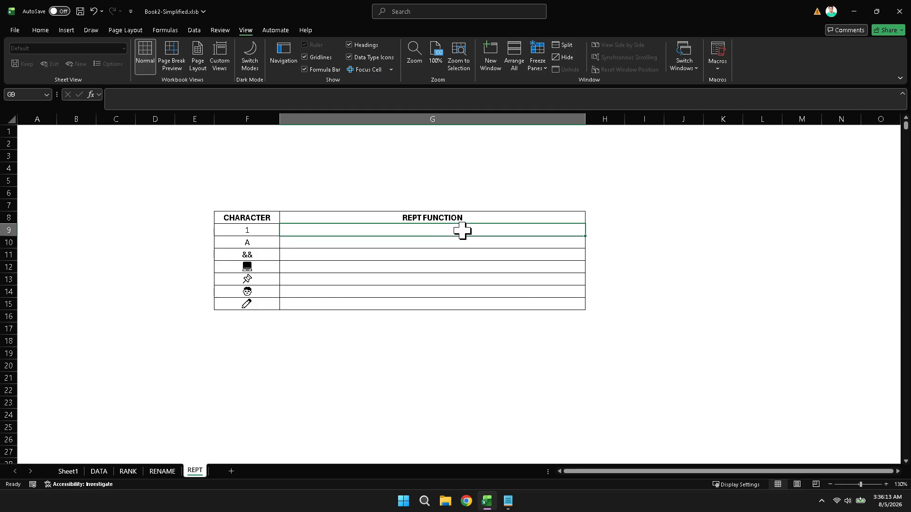
{"action": "double_click", "coordinate": [462, 231]}
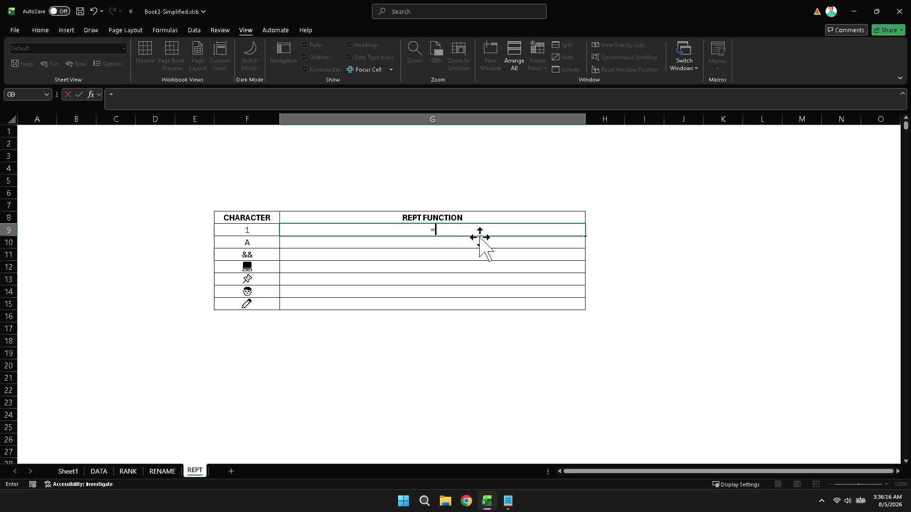
{"action": "type", "text": "=REPT"}
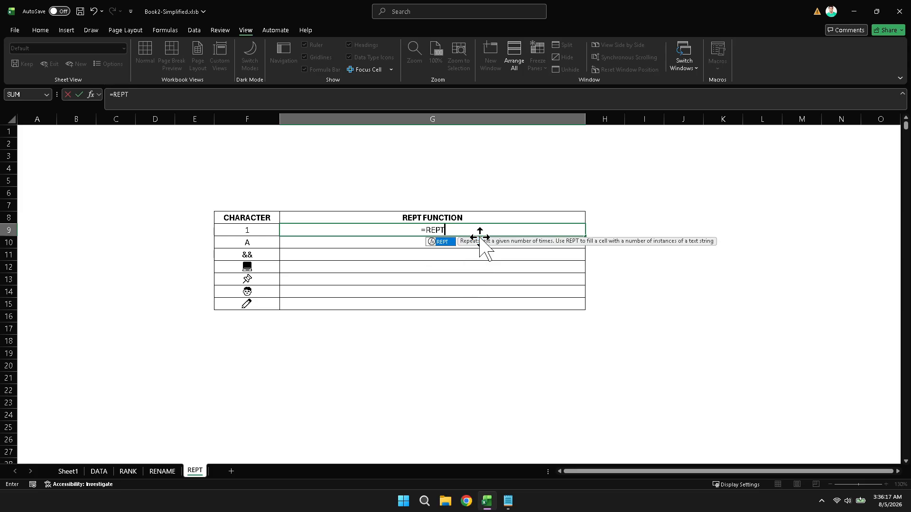
{"action": "type", "text": "("}
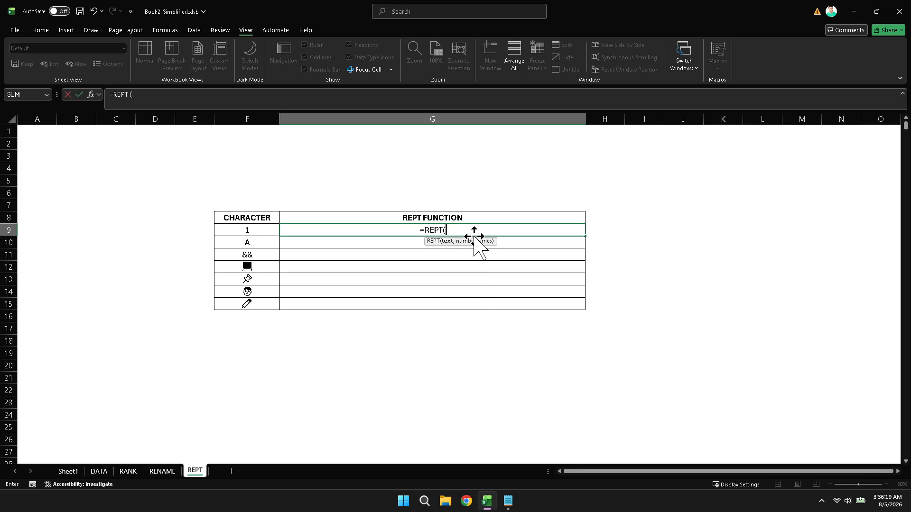
{"action": "left_click", "coordinate": [261, 232]}
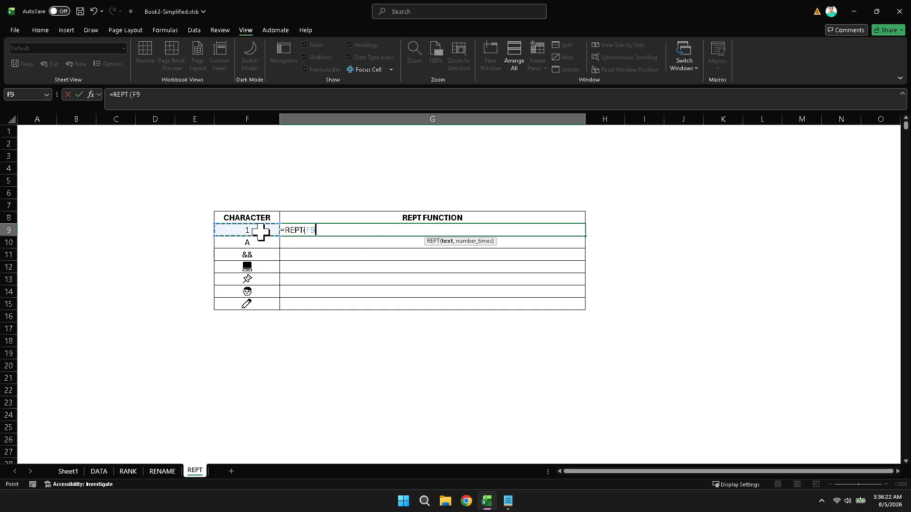
{"action": "left_click", "coordinate": [364, 231]}
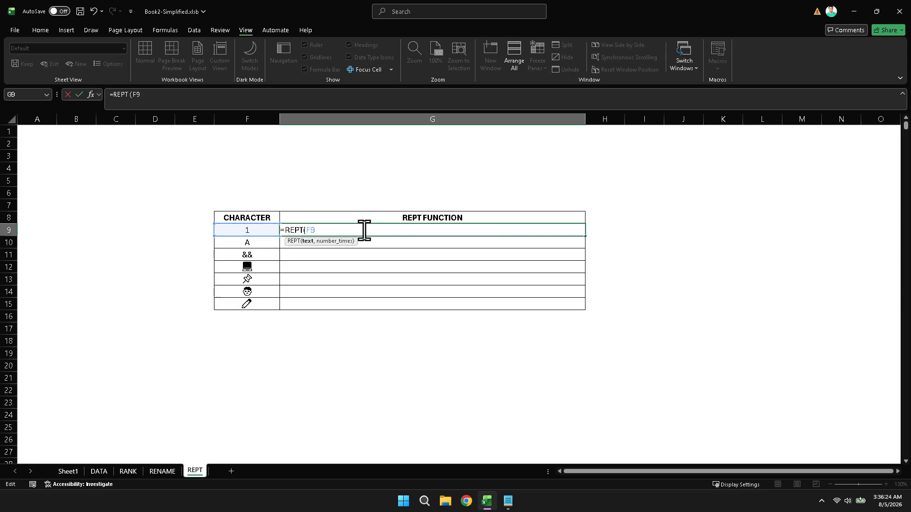
{"action": "type", "text": ",8"}
{"action": "type", "text": ")"}
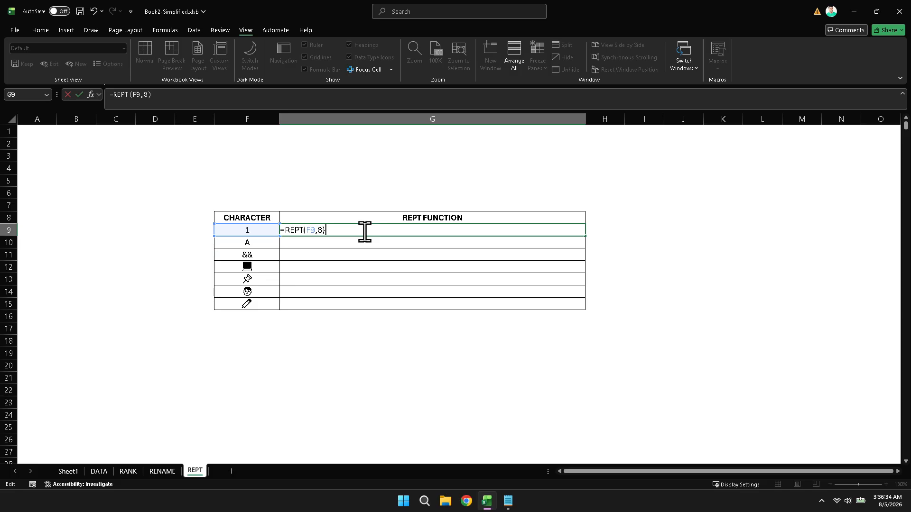
{"action": "key", "text": "Return"}
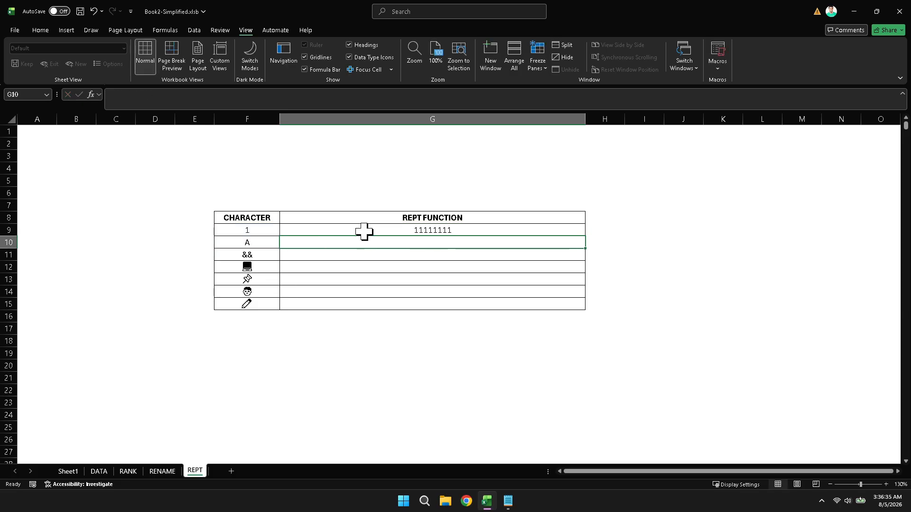
{"action": "left_click", "coordinate": [475, 233]}
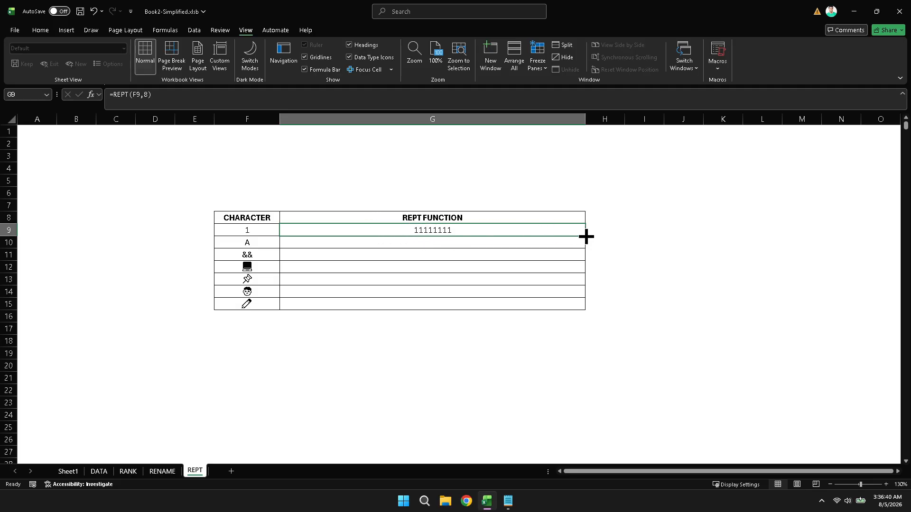
{"action": "left_click_drag", "start_coordinate": [587, 236], "coordinate": [577, 285]}
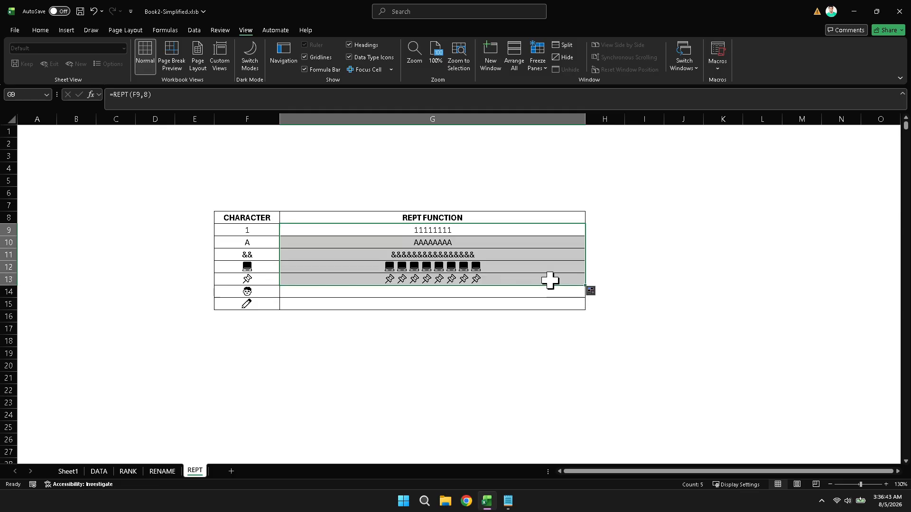
- Set the repeat count to 10 in the REPT formulas of cells G10 and G11
{"action": "left_click", "coordinate": [457, 251]}
{"action": "left_click", "coordinate": [463, 243]}
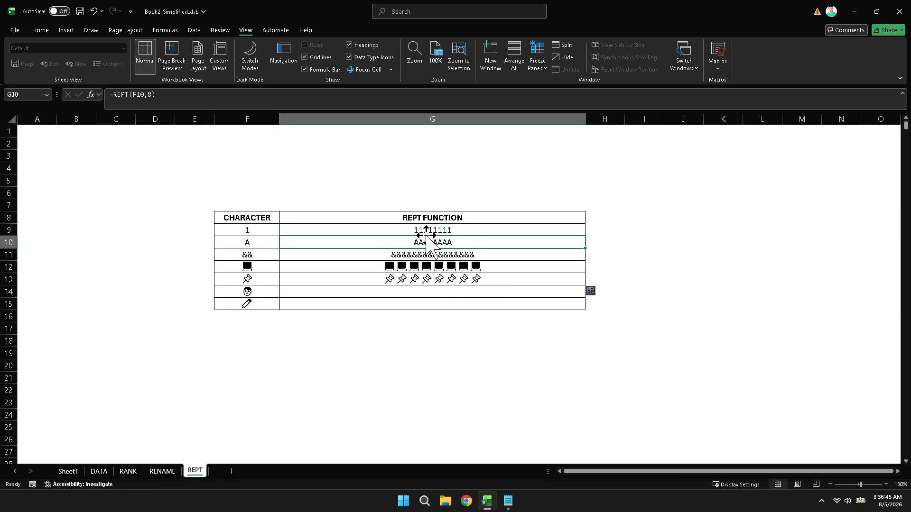
{"action": "double_click", "coordinate": [150, 96]}
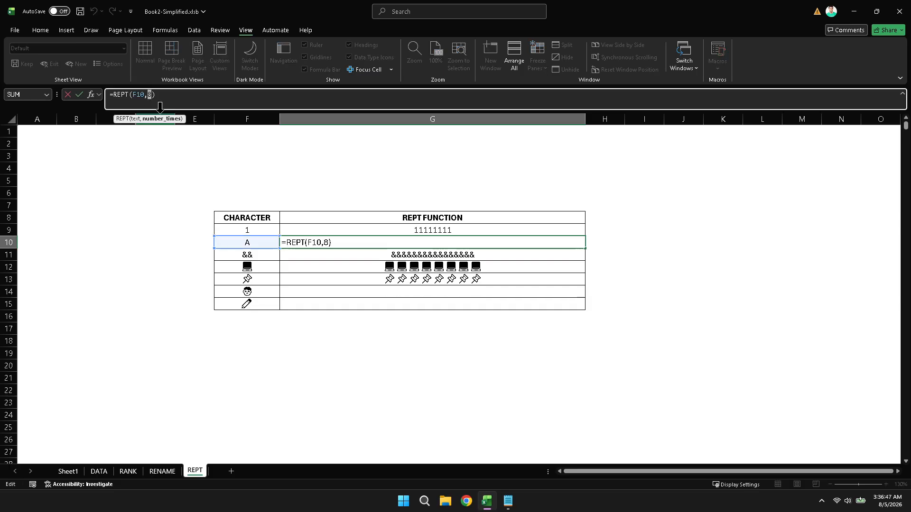
{"action": "type", "text": "10"}
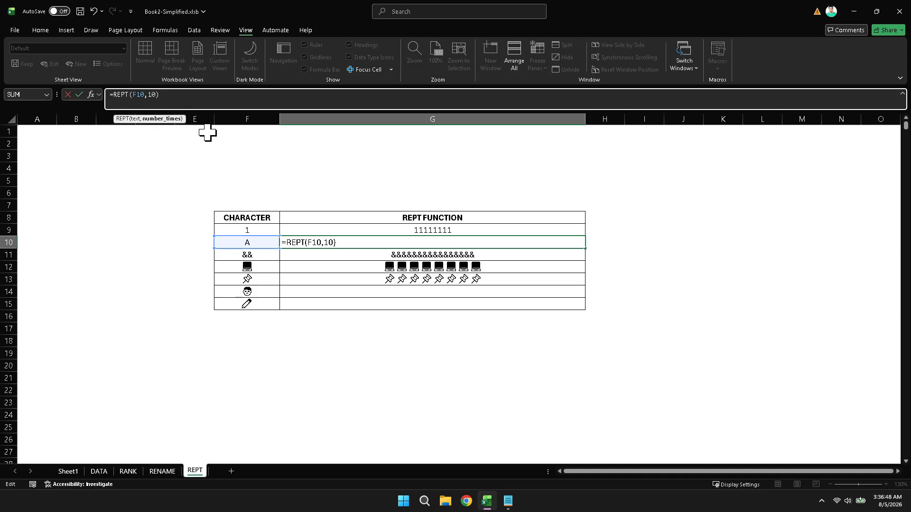
{"action": "key", "text": "Return"}
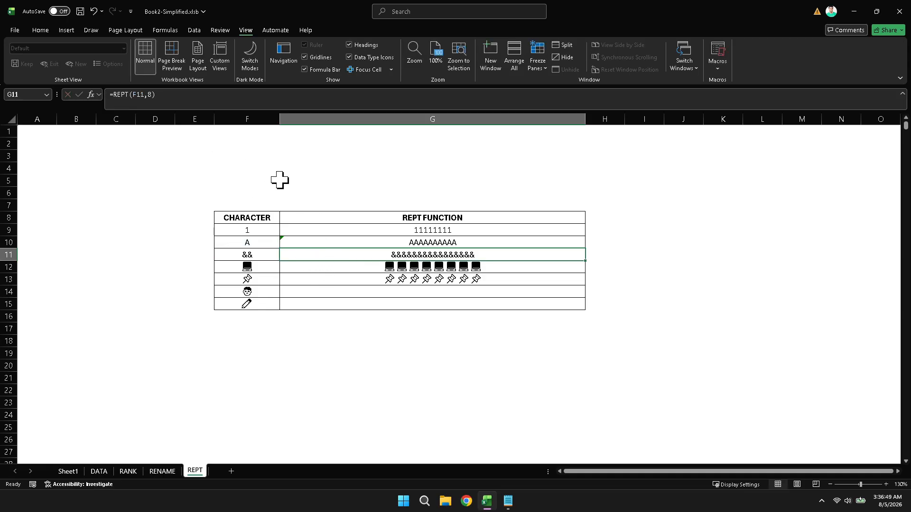
{"action": "left_click", "coordinate": [168, 97]}
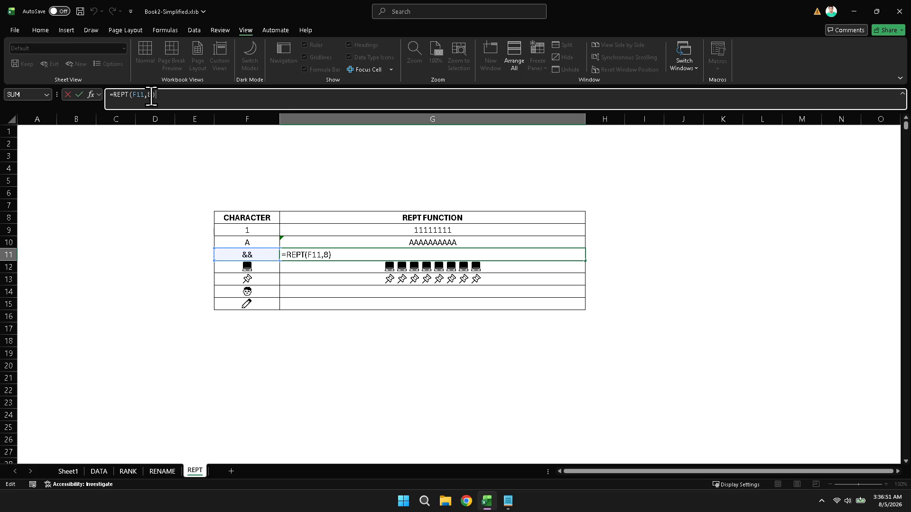
{"action": "left_click", "coordinate": [152, 95]}
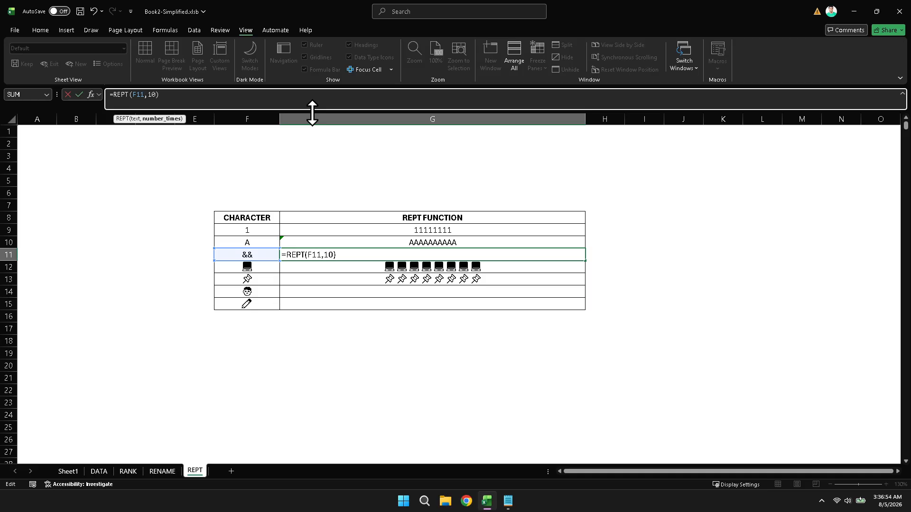
{"action": "key", "text": "Return"}
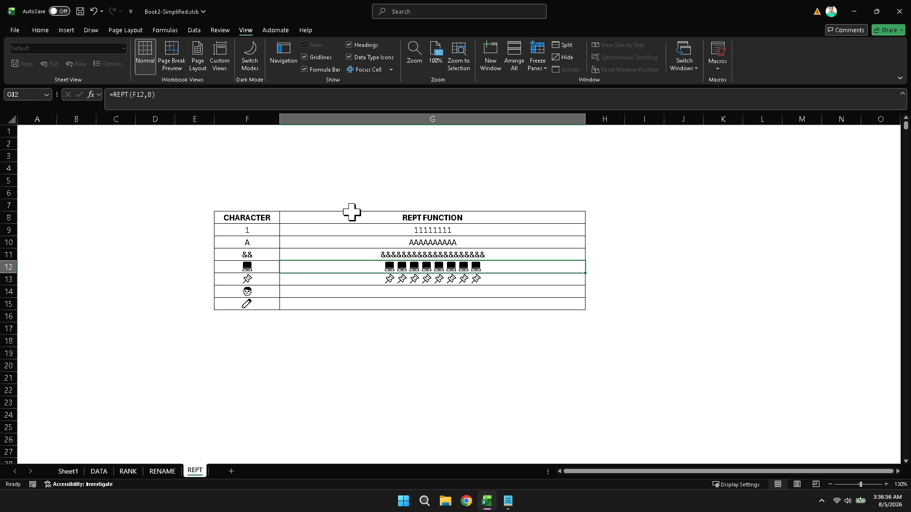
- Set the REPT repeat count to 22 in cell G12 and to 18 in cell G13
{"action": "left_click", "coordinate": [149, 95]}
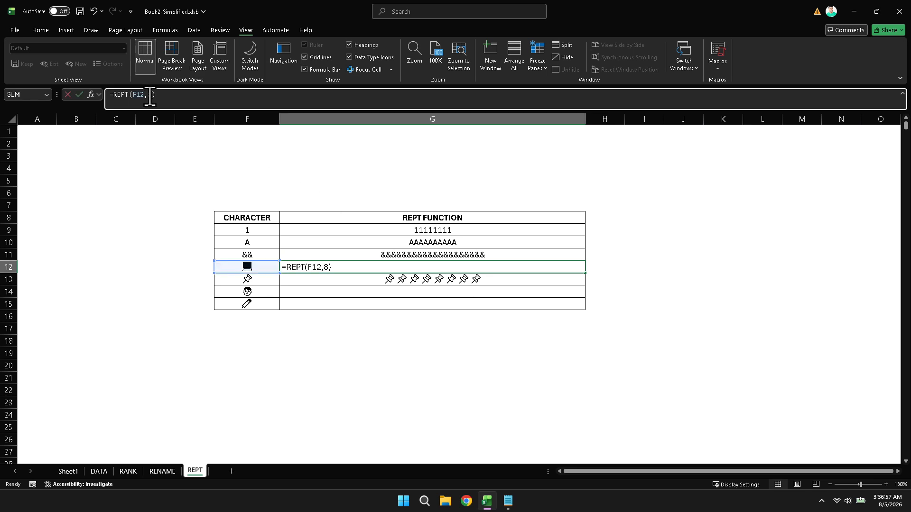
{"action": "type", "text": "22"}
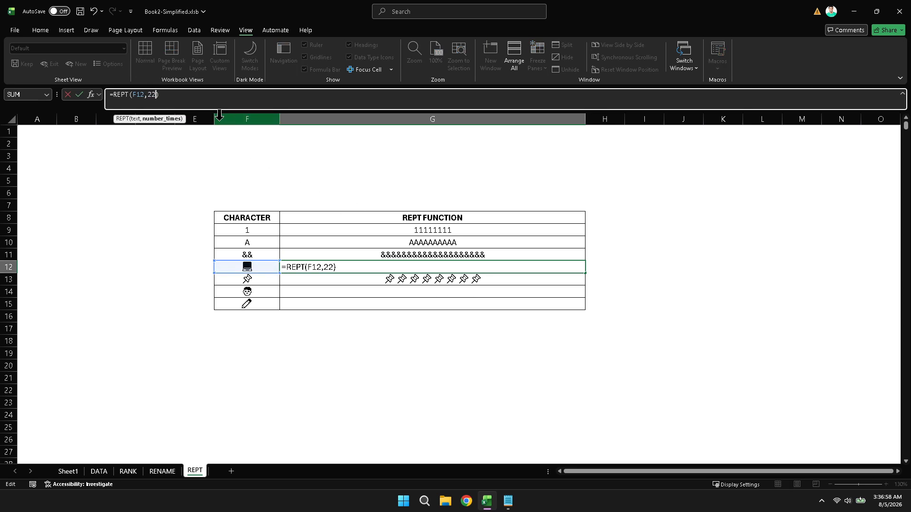
{"action": "key", "text": "Return"}
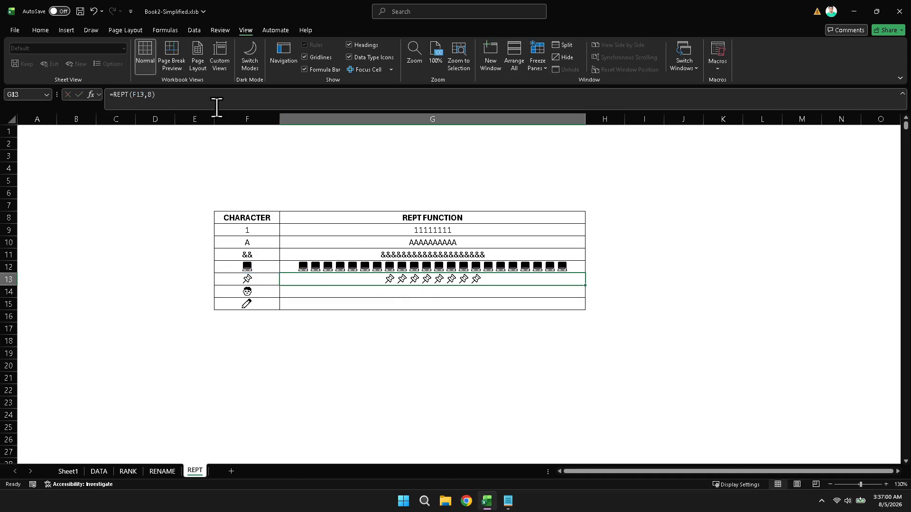
{"action": "left_click", "coordinate": [148, 95]}
{"action": "type", "text": "1"}
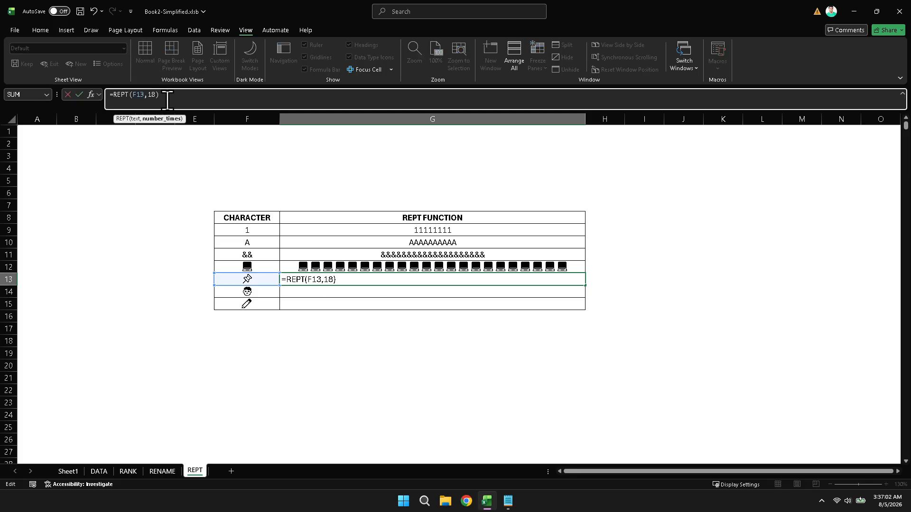
{"action": "key", "text": "Return"}
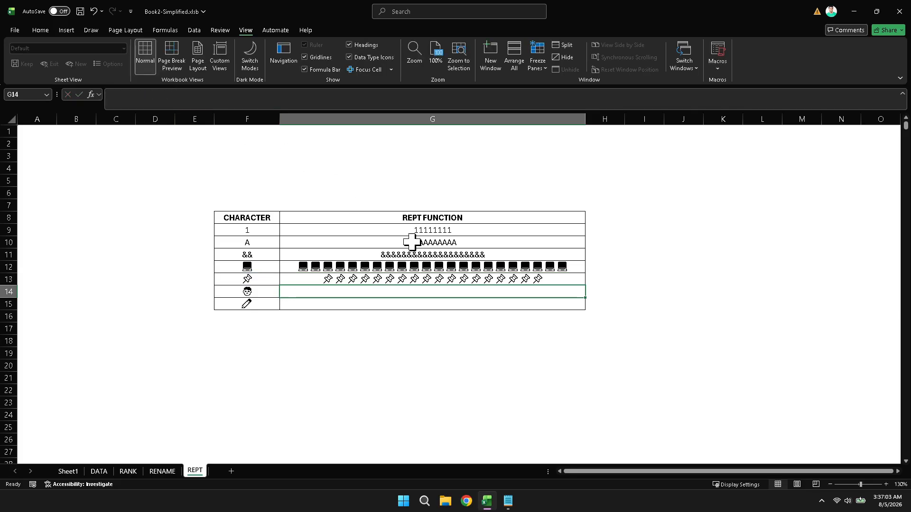
{"action": "left_click", "coordinate": [509, 325]}
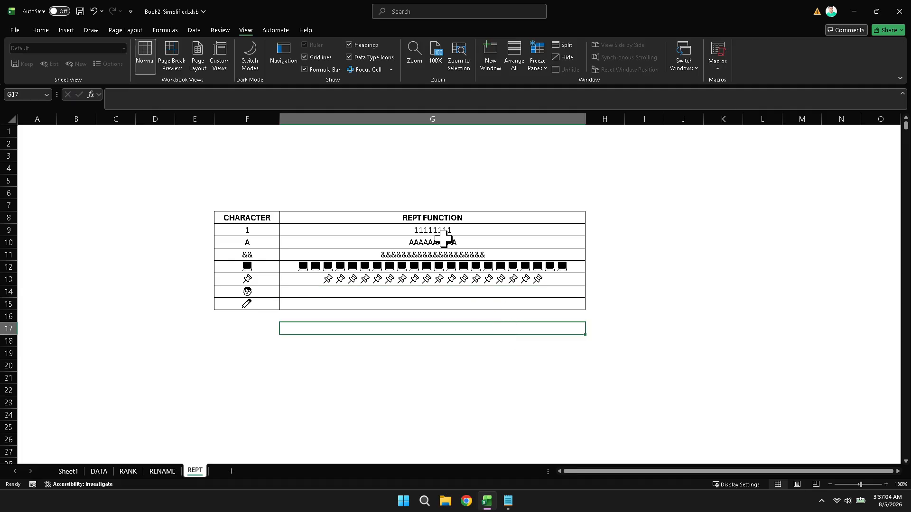
{"action": "left_click_drag", "start_coordinate": [452, 232], "coordinate": [461, 290]}
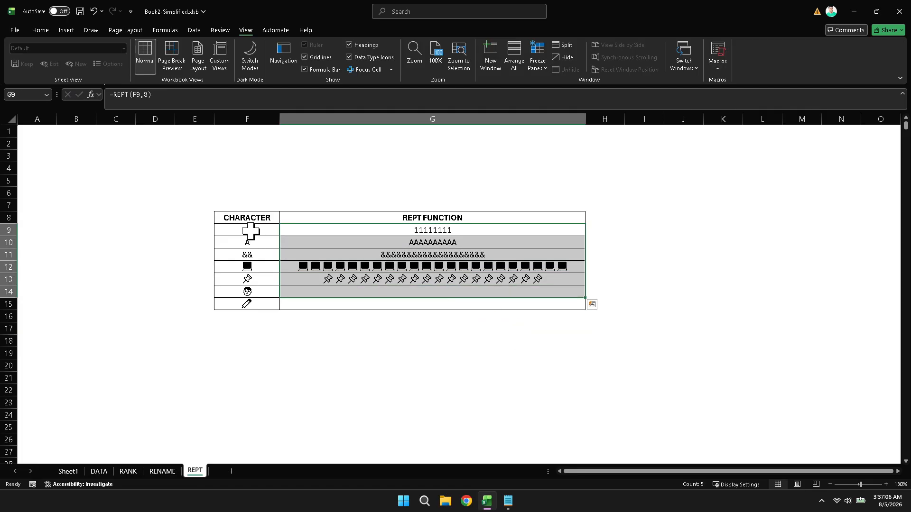
{"action": "left_click_drag", "start_coordinate": [248, 232], "coordinate": [260, 284]}
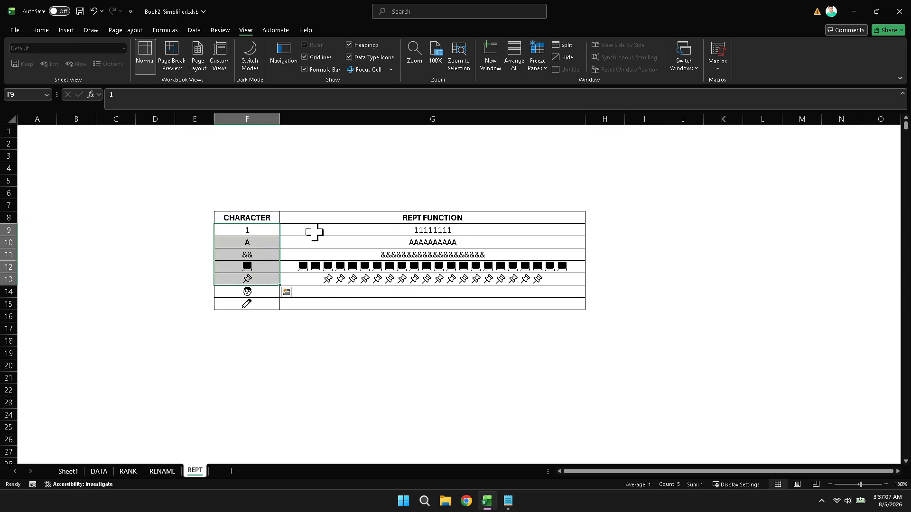
{"action": "left_click_drag", "start_coordinate": [427, 233], "coordinate": [431, 283]}
{"action": "key", "text": "ctrl+c"}
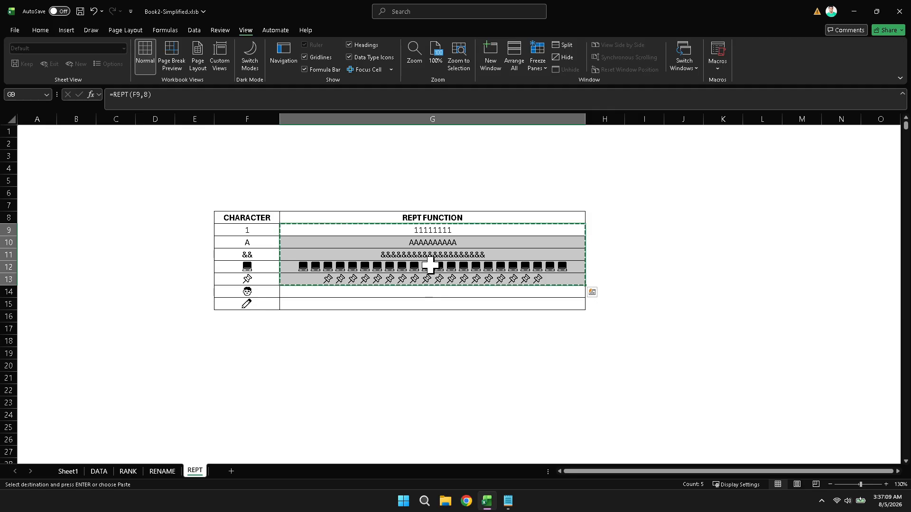
{"action": "left_click", "coordinate": [446, 294]}
- Fill the REPT formula from G13 down through G15 to cover the last two characters
{"action": "left_click", "coordinate": [448, 280]}
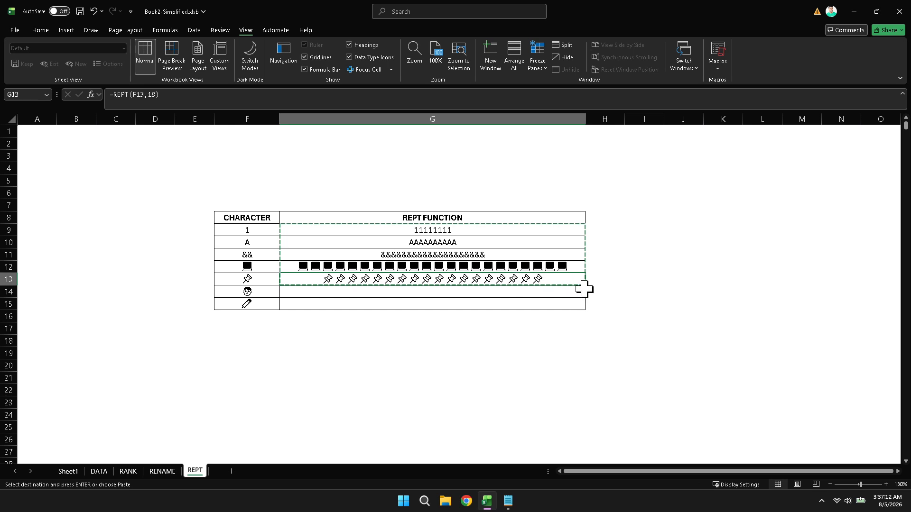
{"action": "left_click_drag", "start_coordinate": [587, 288], "coordinate": [587, 311]}
{"action": "left_click", "coordinate": [532, 343]}
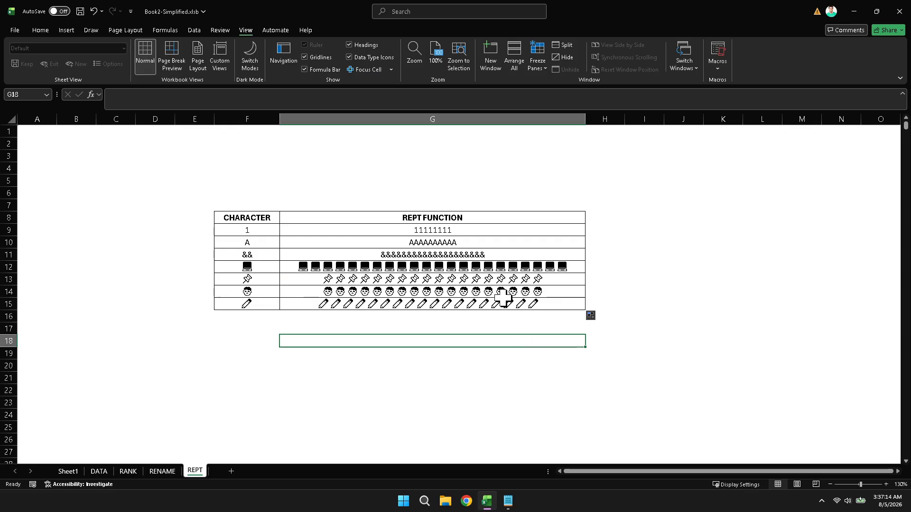
{"action": "left_click", "coordinate": [359, 182]}
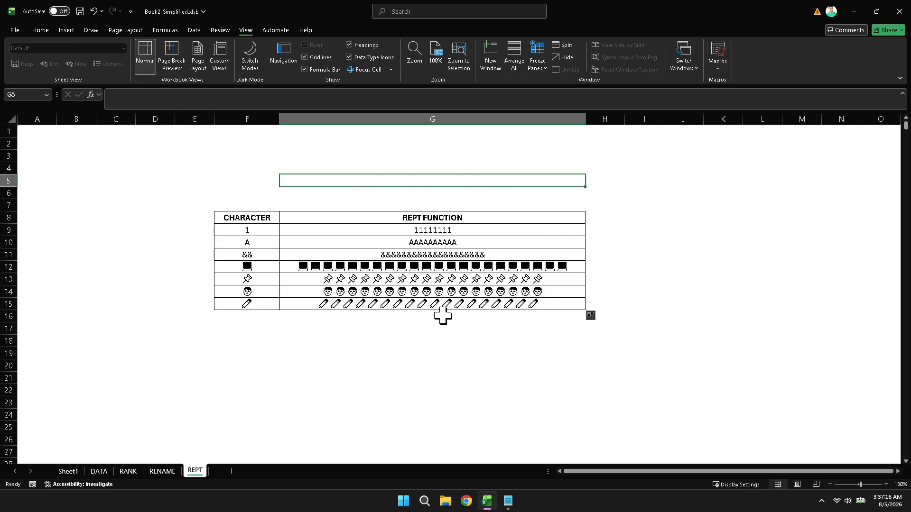
{"action": "left_click", "coordinate": [473, 221]}
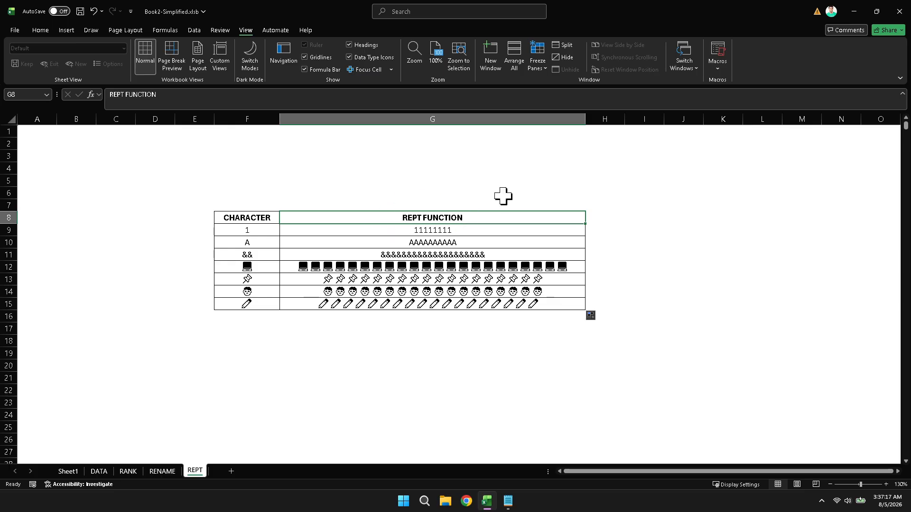